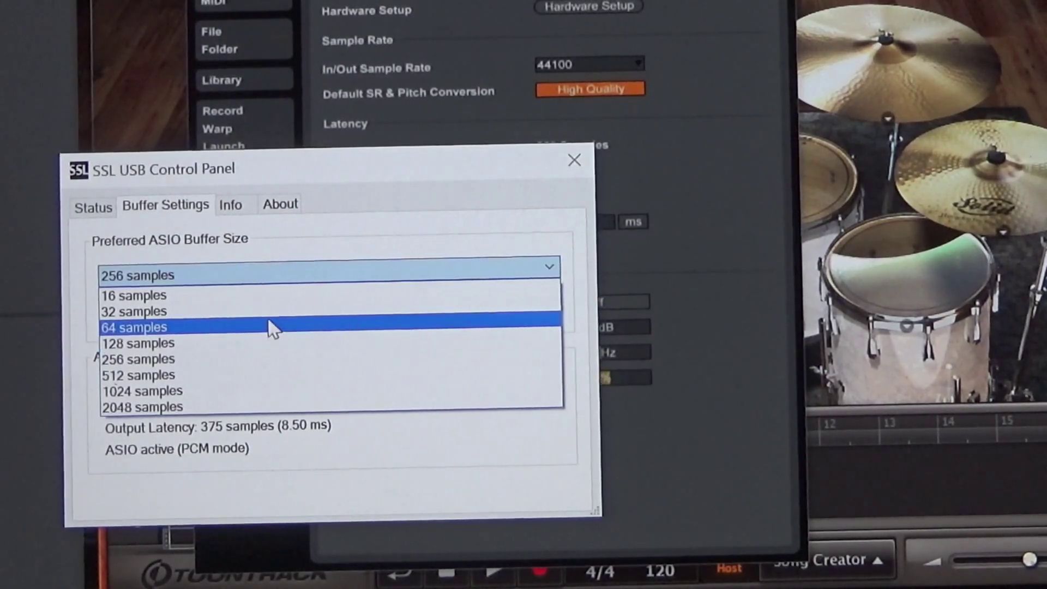
- Set the preferred ASIO buffer size to 64 samples
{"action": "left_click", "coordinate": [271, 327]}
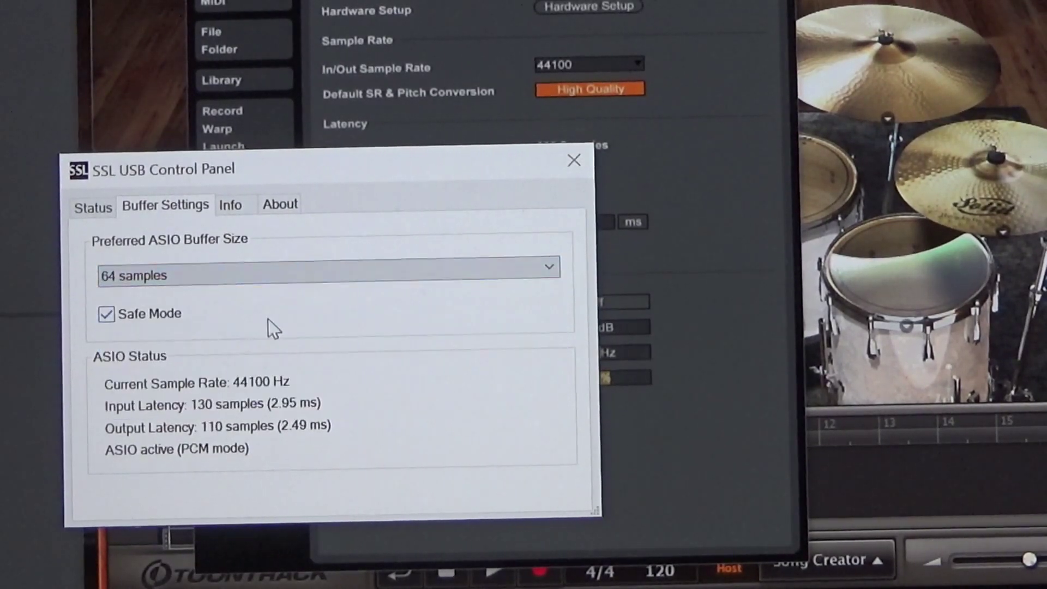
{"action": "left_click", "coordinate": [278, 283]}
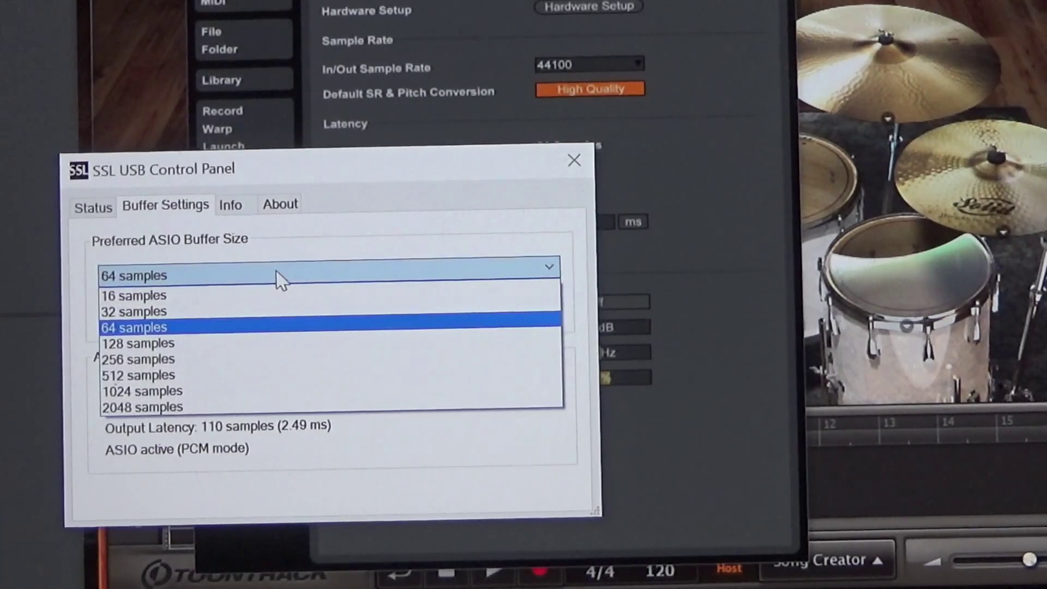
{"action": "left_click", "coordinate": [394, 159]}
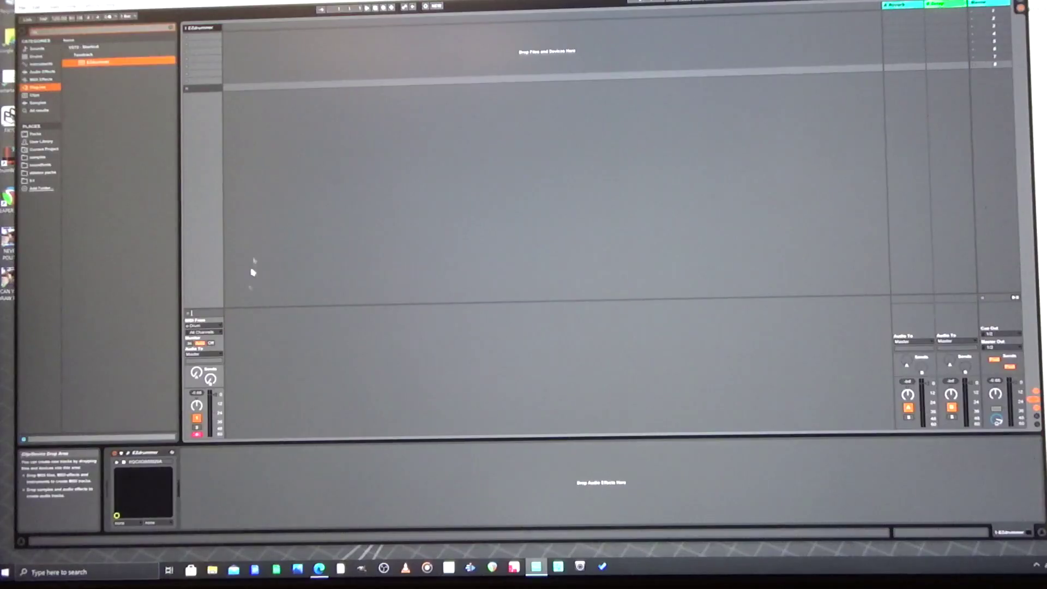
- Insert a second MIDI track and load the EZdrummer plug-in onto it
{"action": "right_click", "coordinate": [265, 54]}
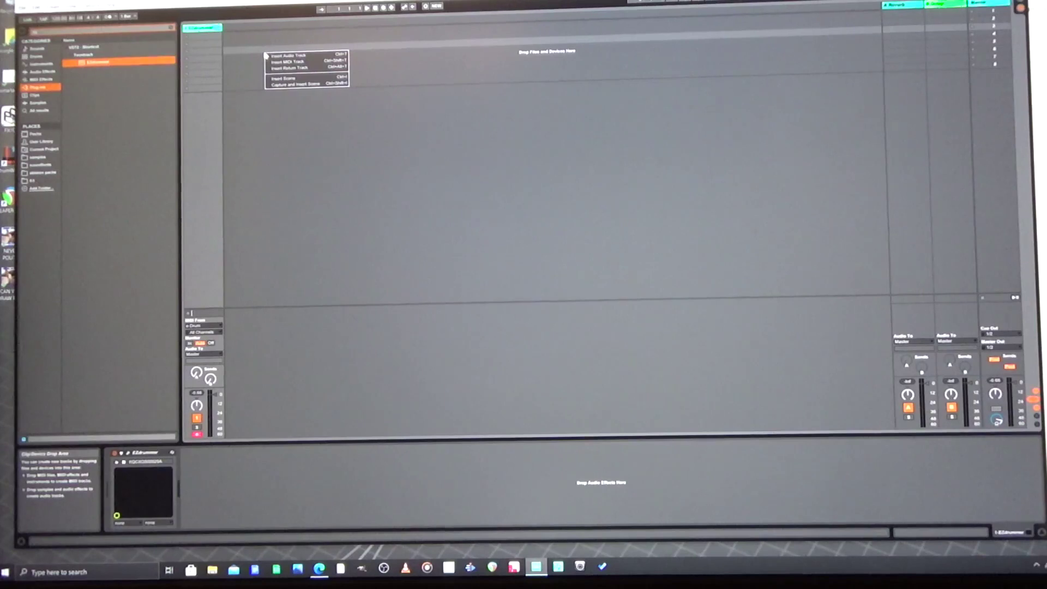
{"action": "left_click", "coordinate": [287, 61]}
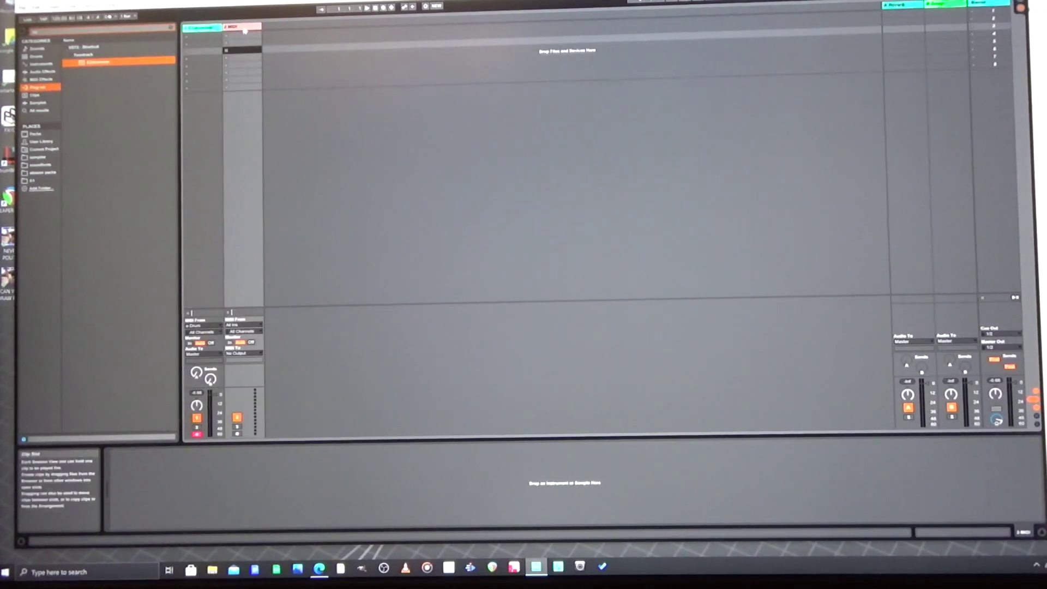
{"action": "left_click", "coordinate": [243, 30]}
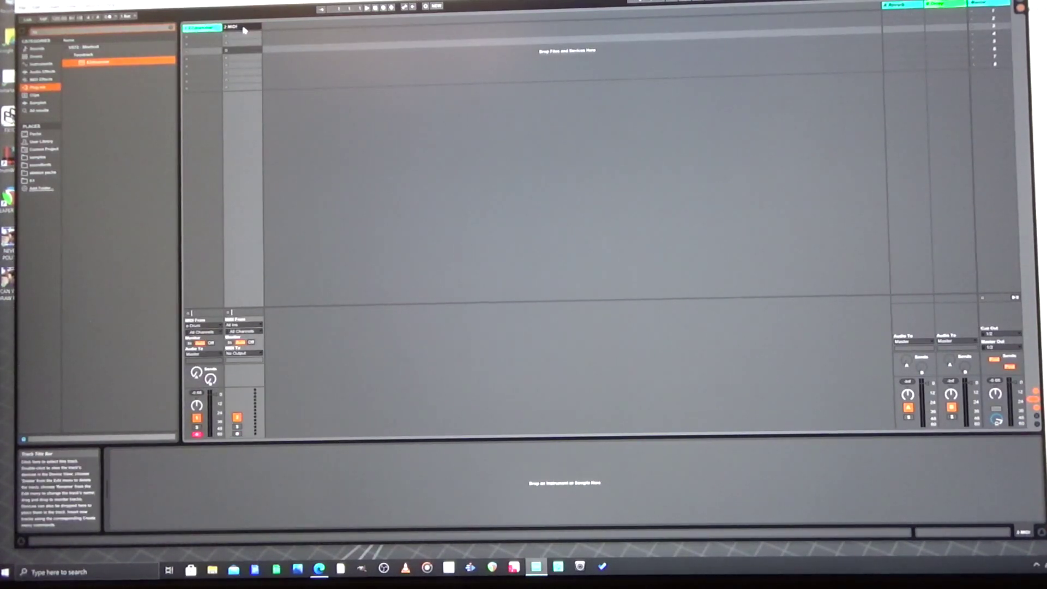
{"action": "left_click_drag", "start_coordinate": [83, 66], "coordinate": [248, 36]}
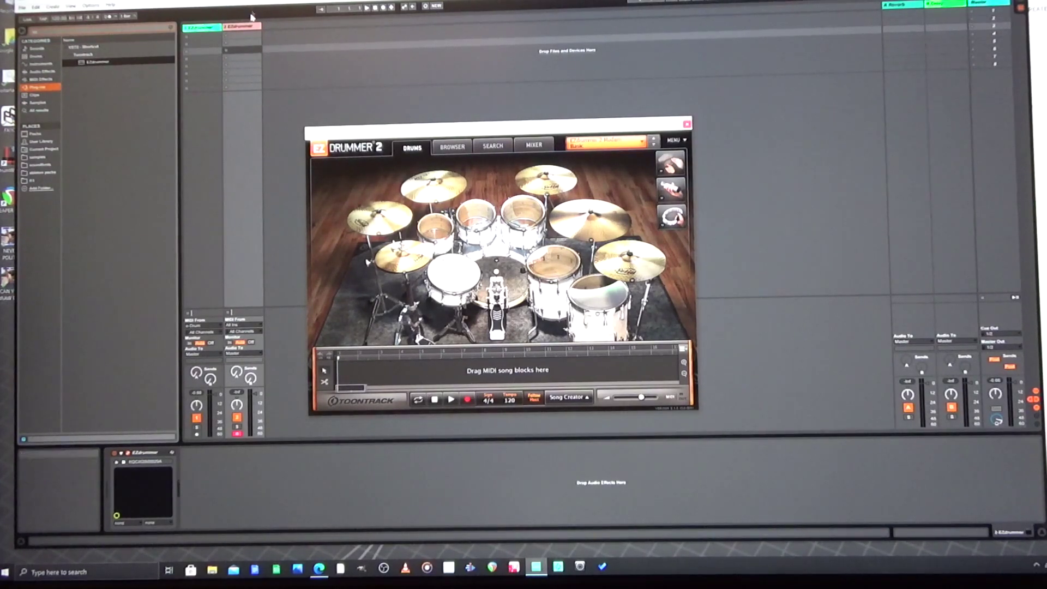
{"action": "left_click", "coordinate": [245, 35]}
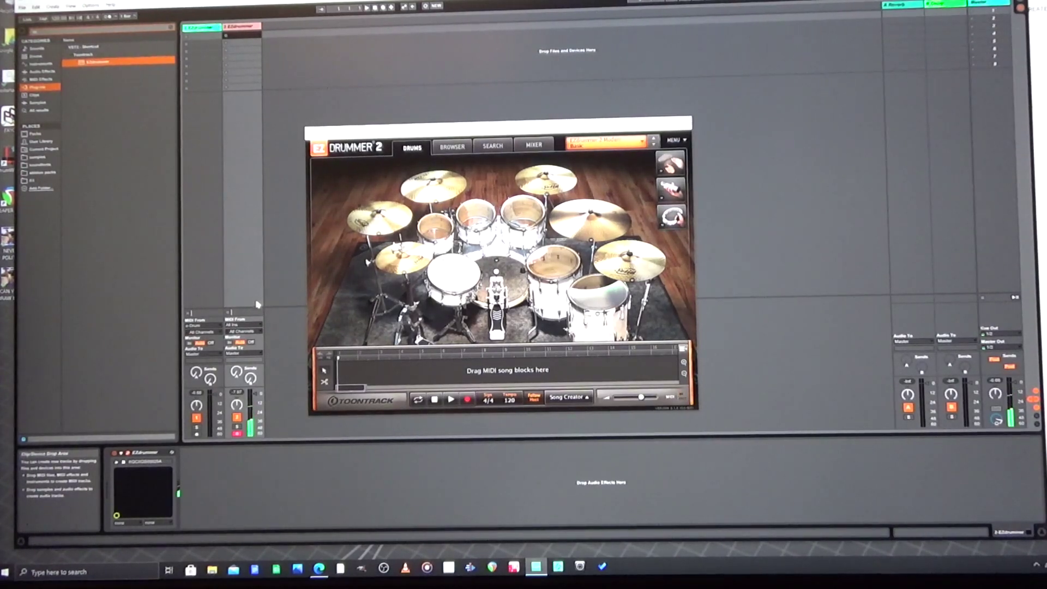
- Switch the second track's MIDI input to e-Drum and back to All Ins
{"action": "left_click", "coordinate": [252, 325]}
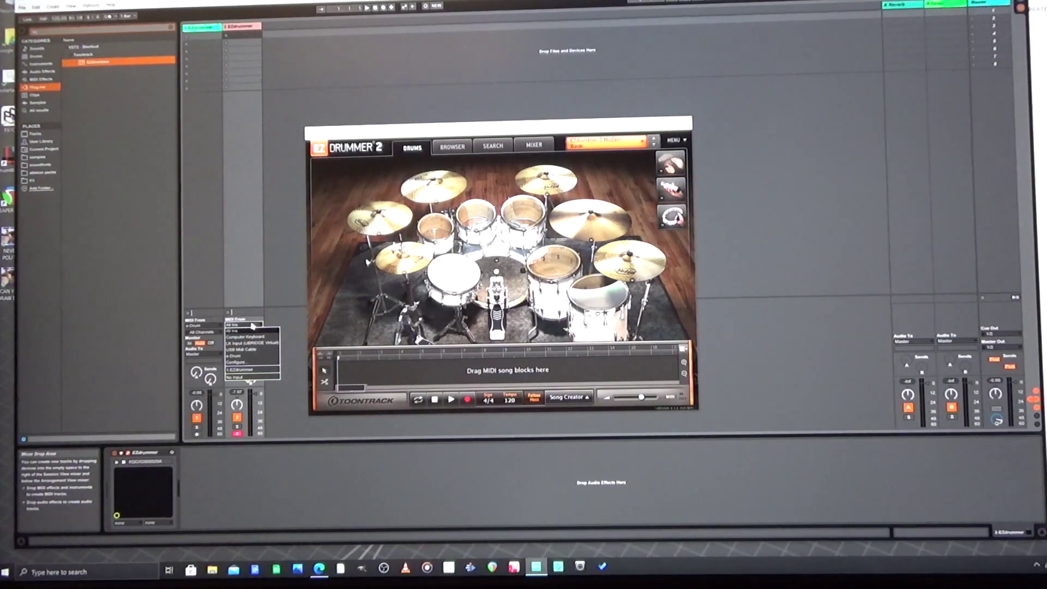
{"action": "left_click", "coordinate": [253, 358]}
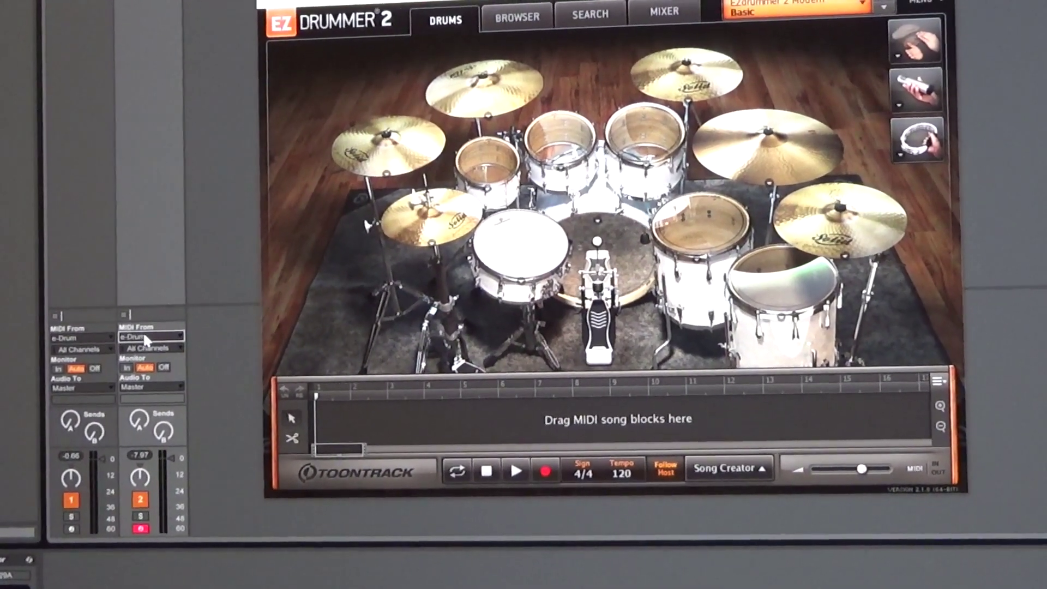
{"action": "left_click", "coordinate": [148, 337]}
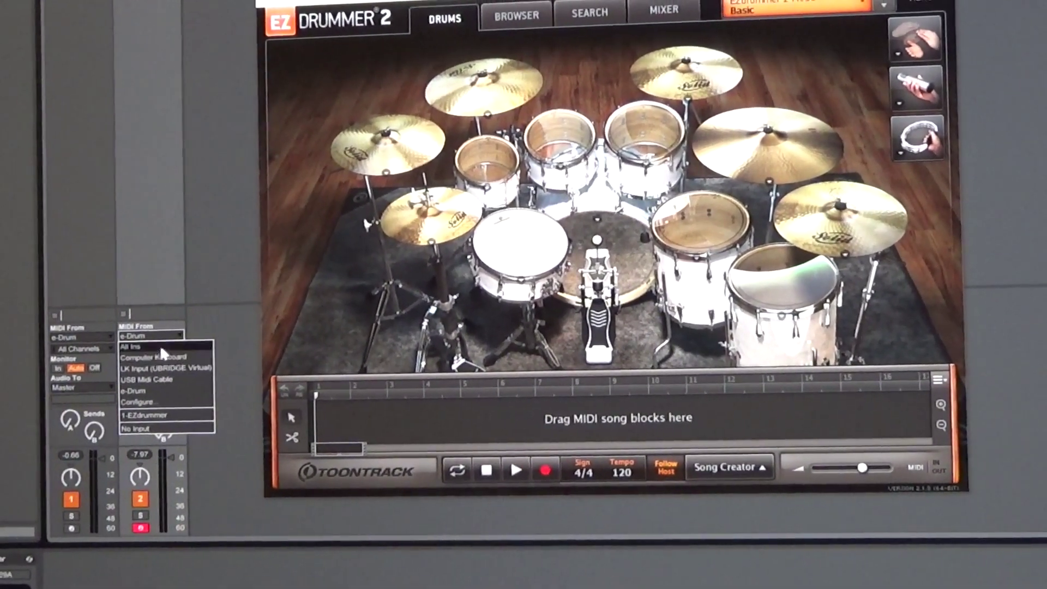
{"action": "left_click", "coordinate": [162, 349]}
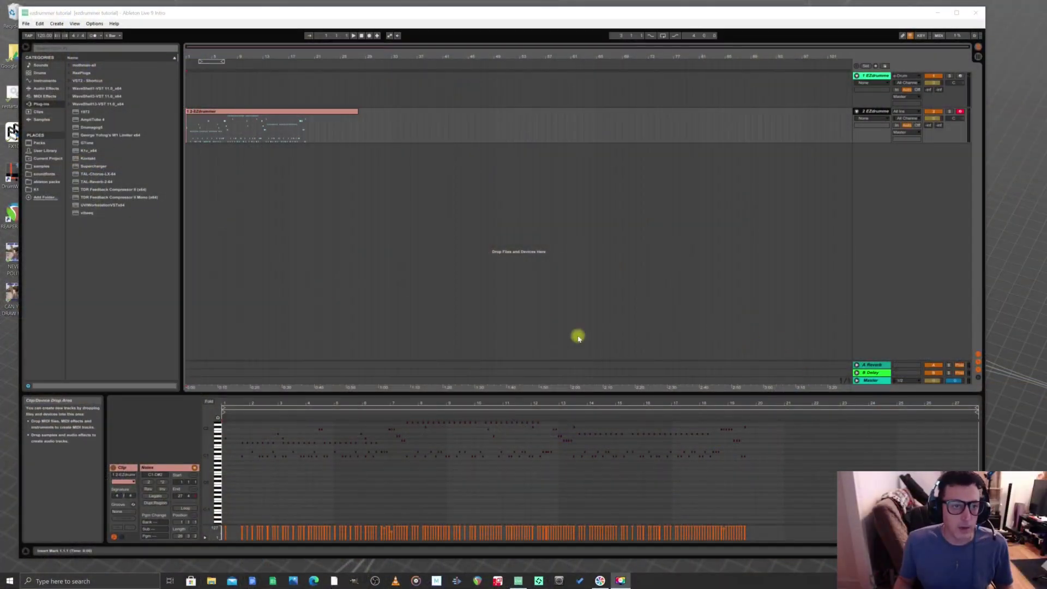
- Stop the transport, select the recorded EZdrummer clip and enlarge its note editor to about half the window height
{"action": "left_click", "coordinate": [360, 34]}
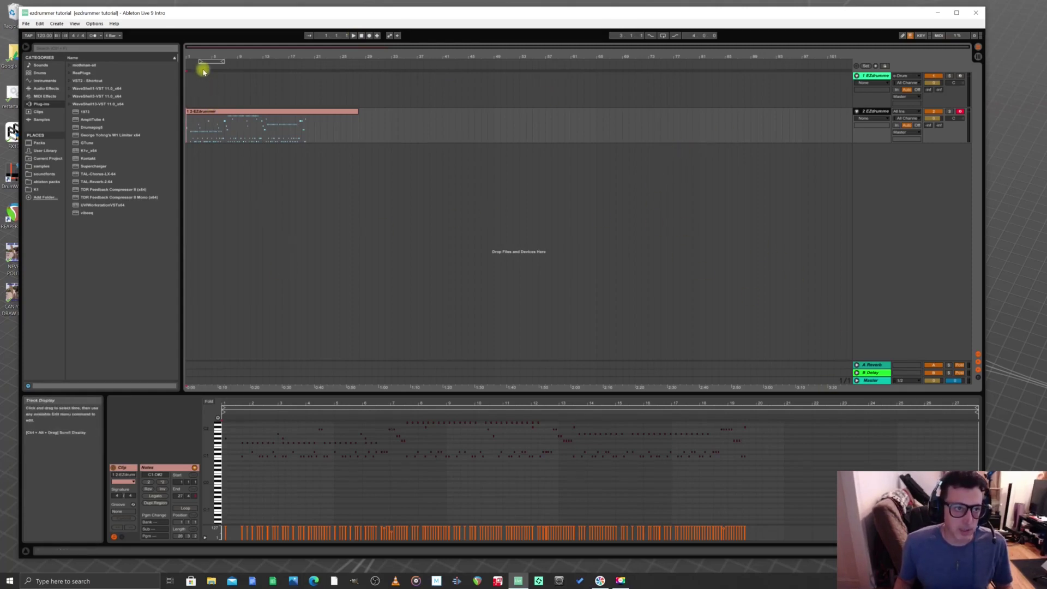
{"action": "left_click_drag", "start_coordinate": [221, 55], "coordinate": [195, 54]}
{"action": "left_click", "coordinate": [315, 110]}
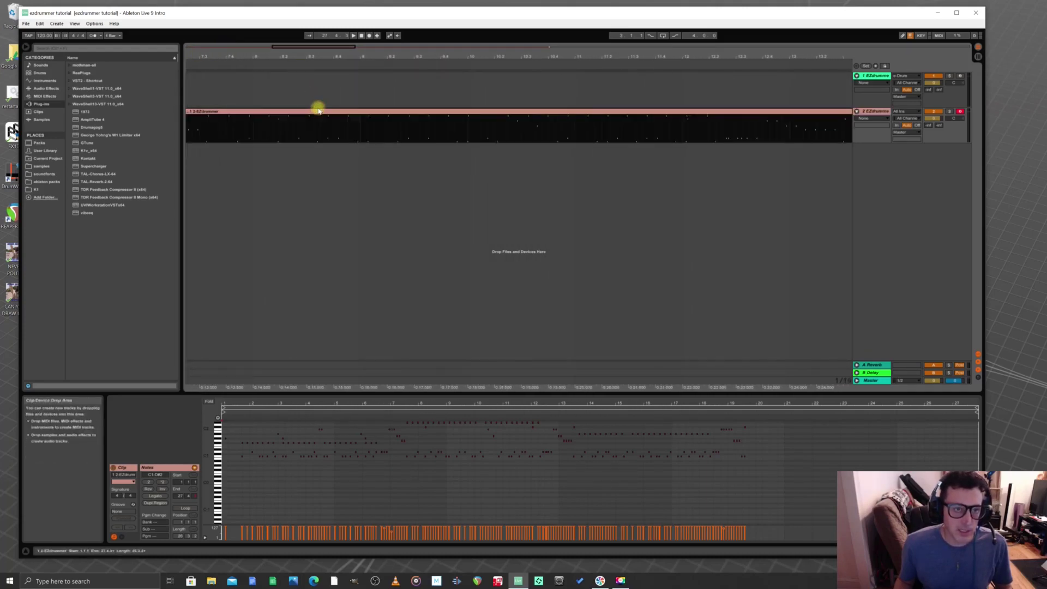
{"action": "left_click_drag", "start_coordinate": [436, 395], "coordinate": [423, 278]}
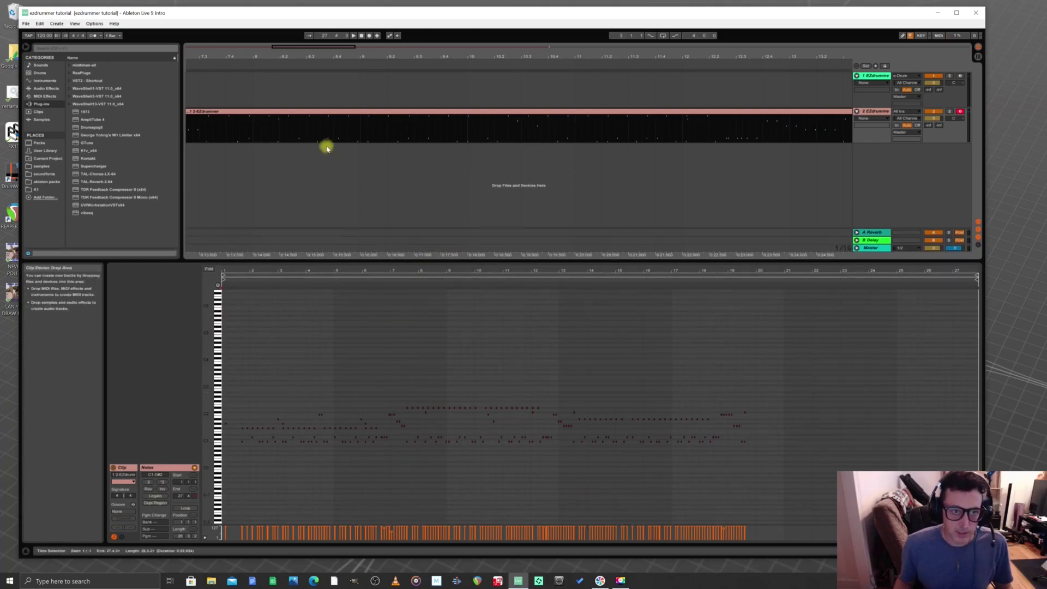
{"action": "left_click_drag", "start_coordinate": [609, 261], "coordinate": [626, 308]}
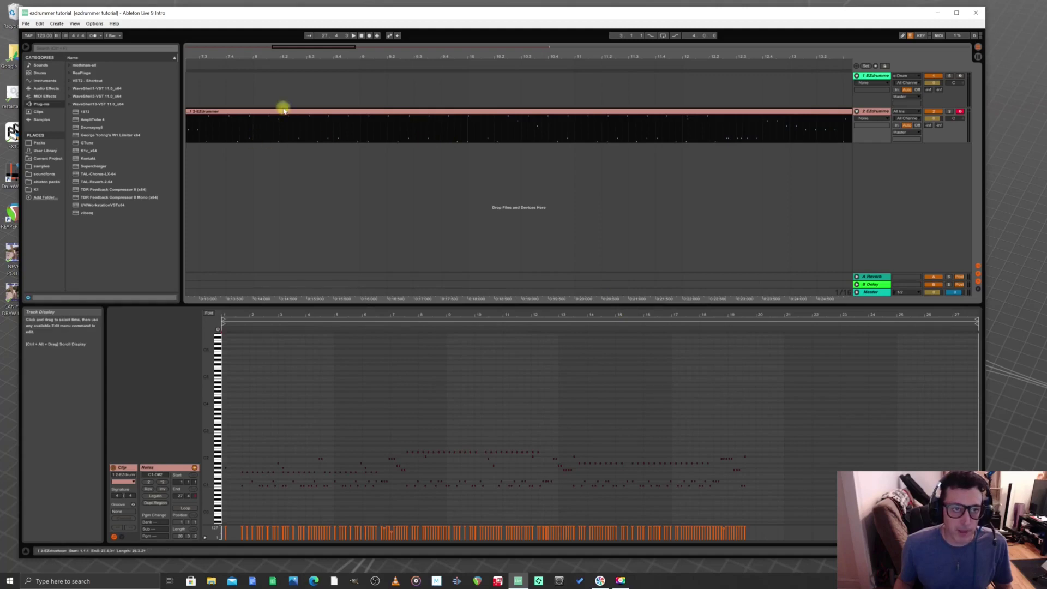
- Play back the recorded drum clip and change from the Arrangement View to the Session View, stopping playback
{"action": "left_click", "coordinate": [353, 38]}
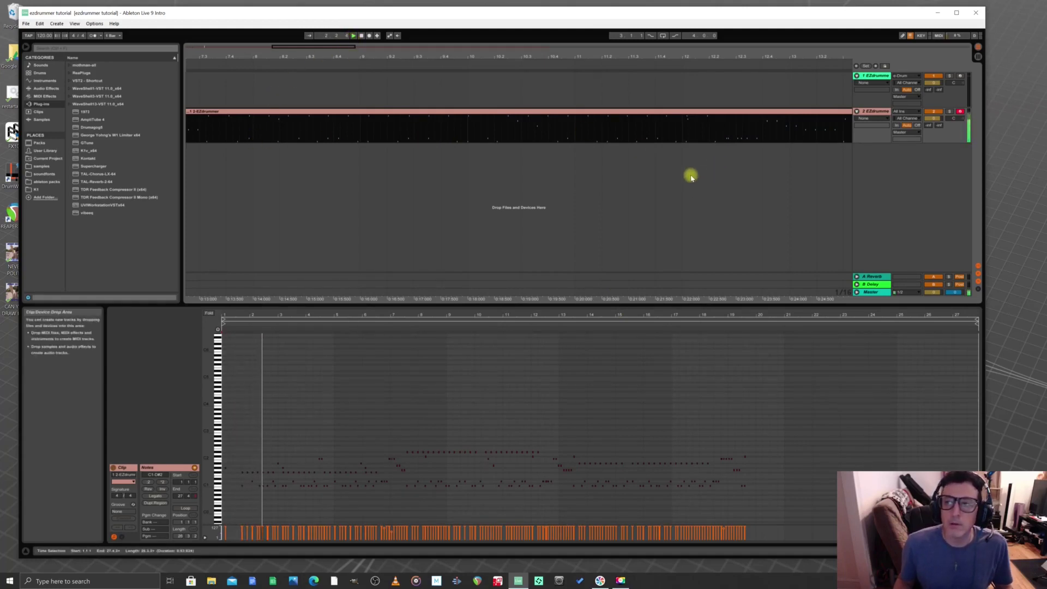
{"action": "left_click", "coordinate": [978, 57]}
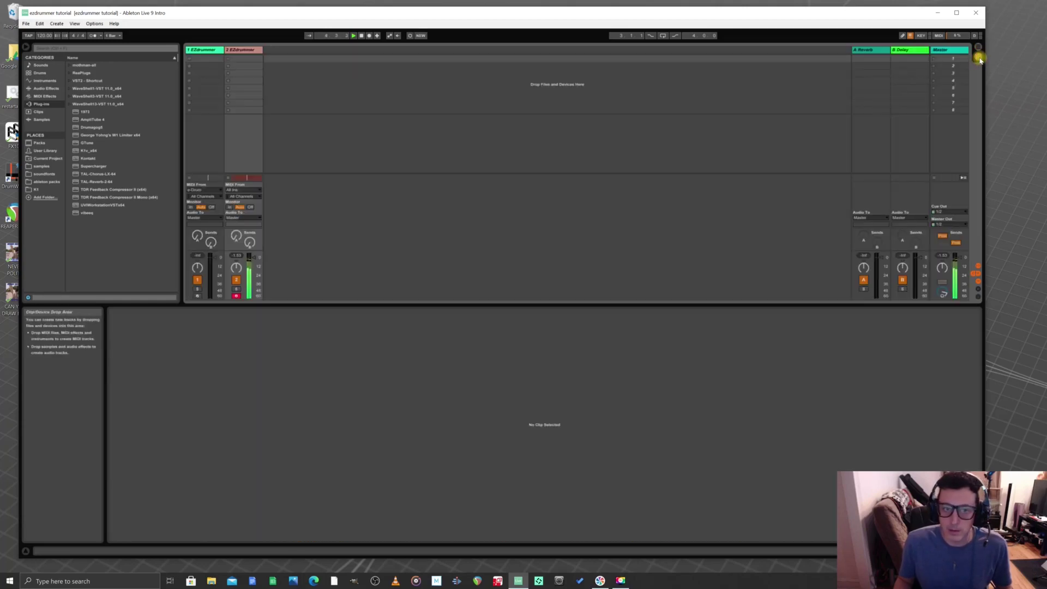
{"action": "left_click", "coordinate": [361, 36]}
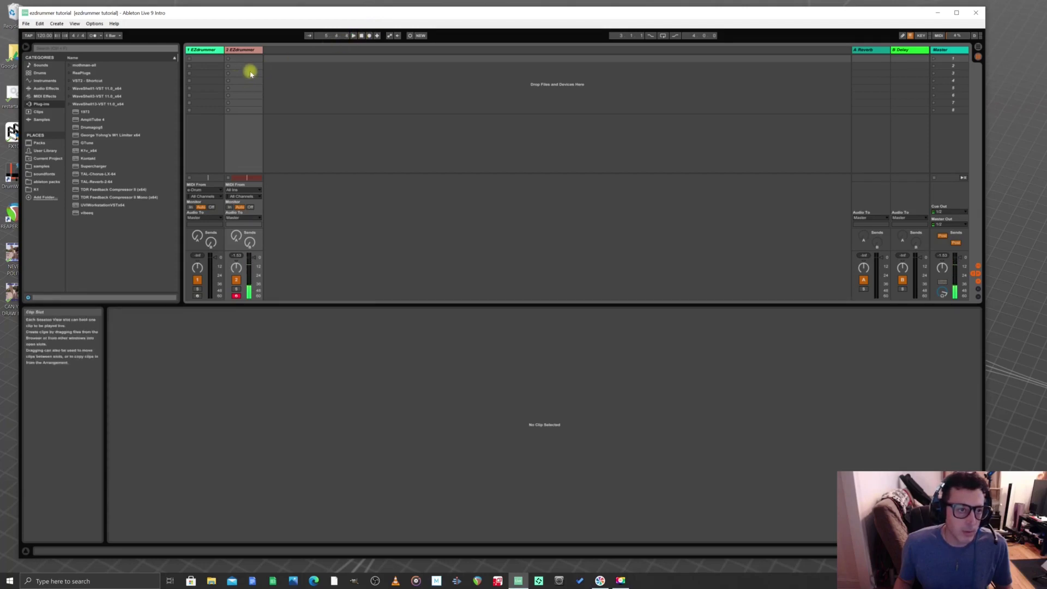
- Show the second track's devices and open its EZdrummer plug-in window
{"action": "left_click", "coordinate": [252, 51]}
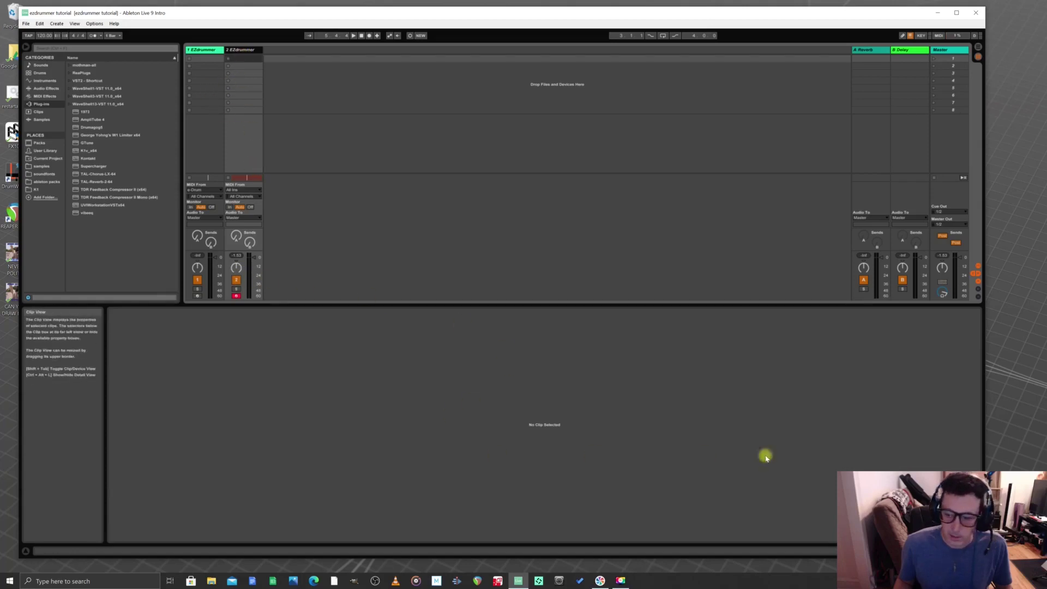
{"action": "key", "text": "shift+Tab"}
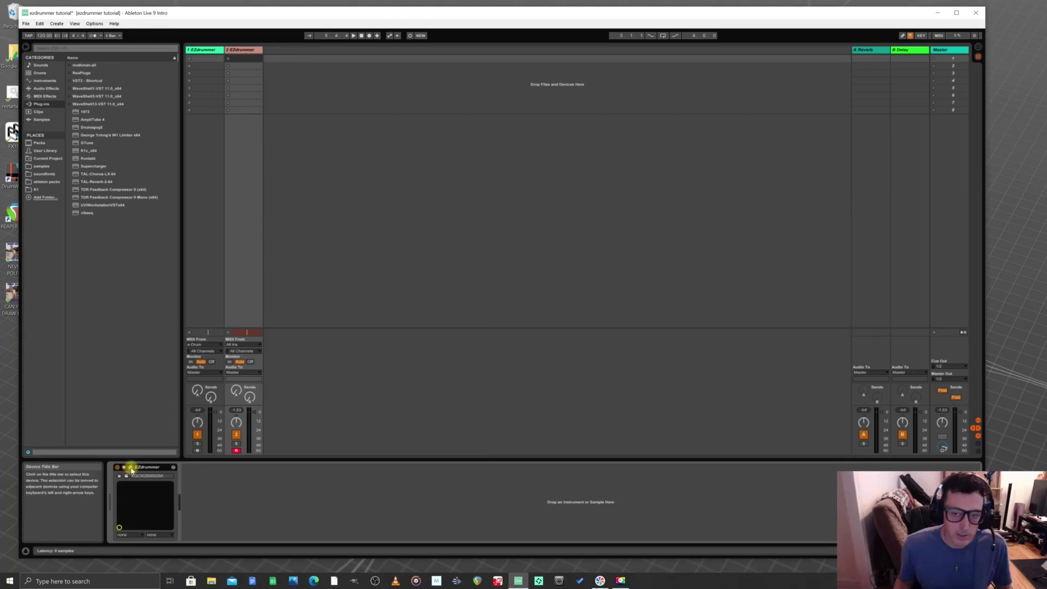
{"action": "left_click", "coordinate": [131, 468]}
- Audition the Dry Rock and Metal presets of the EZdrummer 2 Modern kit
{"action": "left_click", "coordinate": [775, 220]}
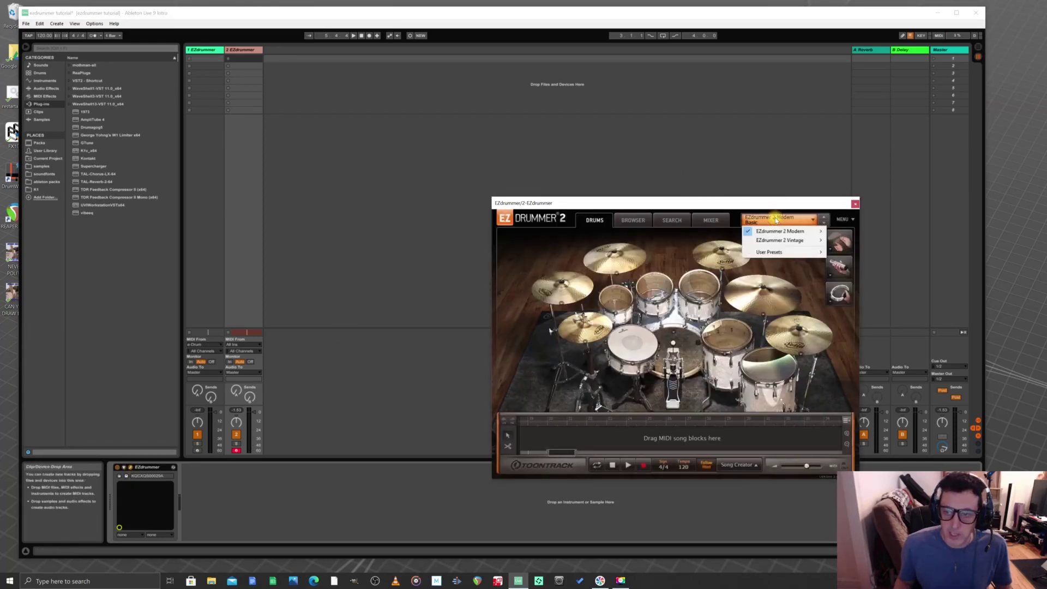
{"action": "mouse_move", "coordinate": [815, 231]}
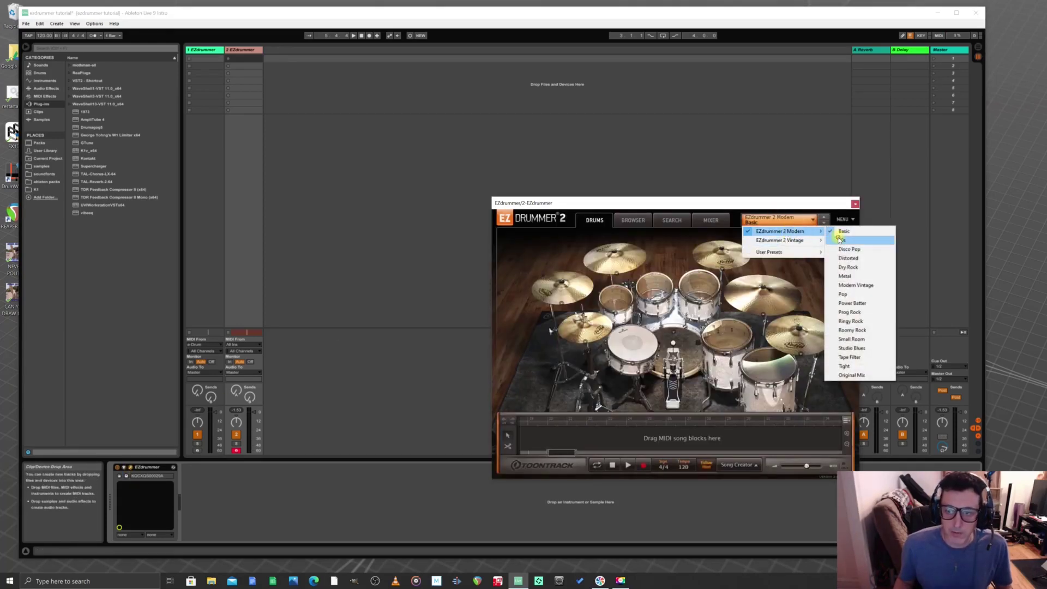
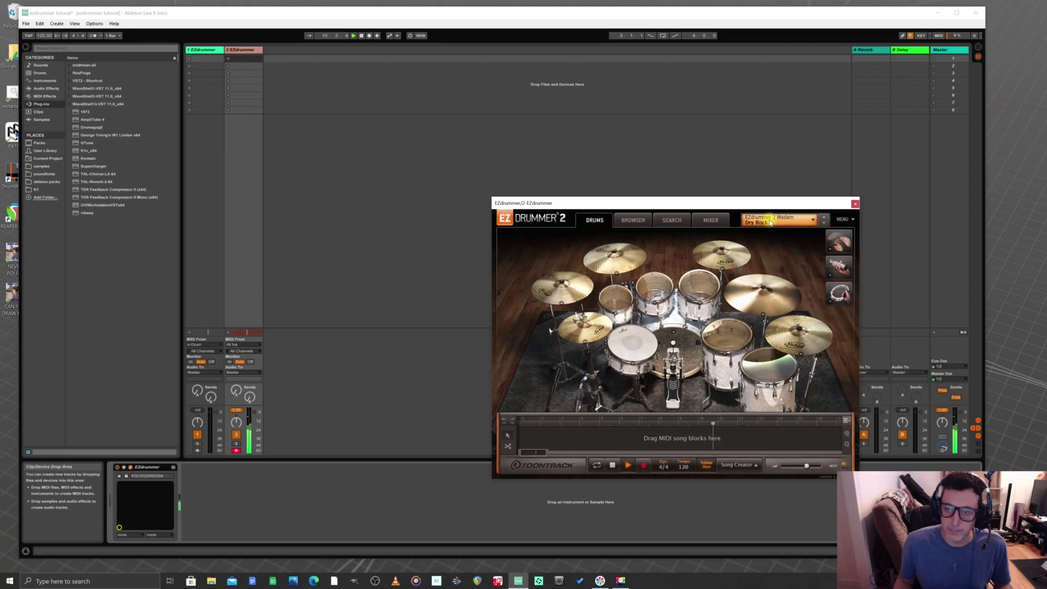
{"action": "left_click", "coordinate": [770, 221]}
{"action": "mouse_move", "coordinate": [772, 231]}
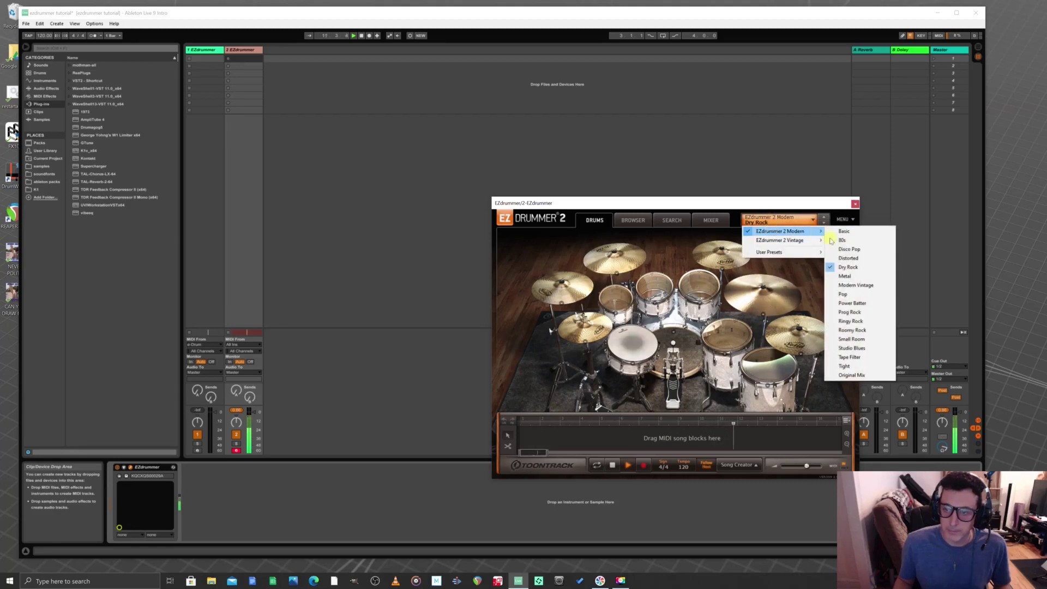
{"action": "left_click", "coordinate": [850, 274]}
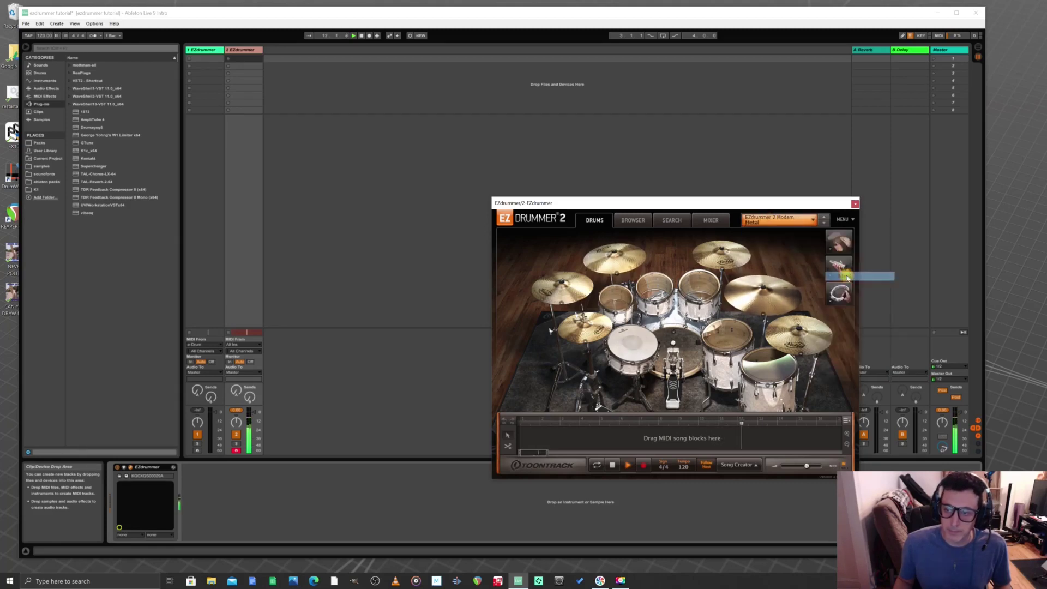
- Audition the Glam Delay preset of the EZdrummer 2 Vintage kit
{"action": "left_click", "coordinate": [774, 222]}
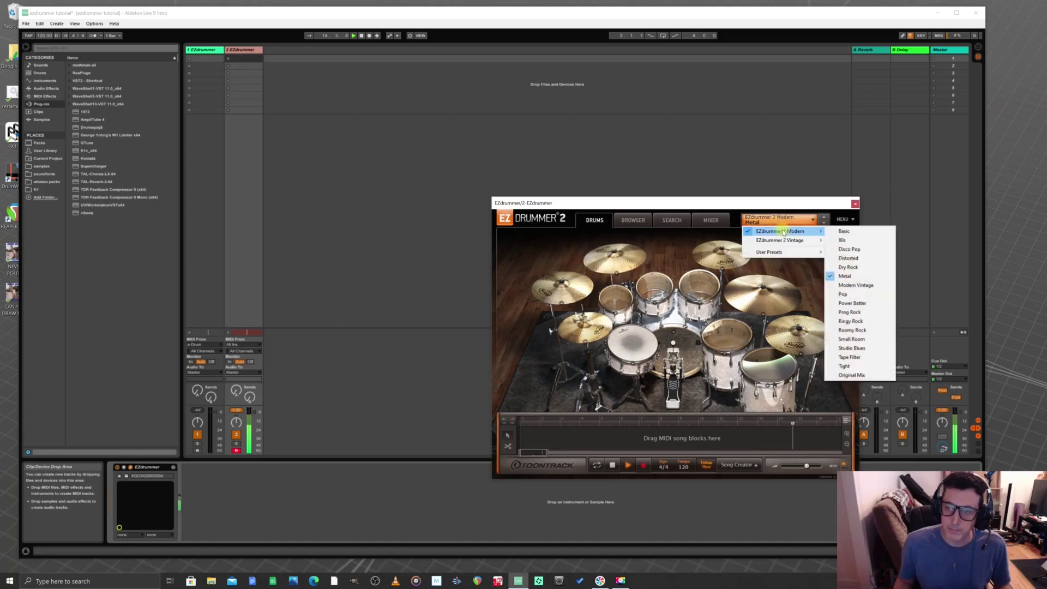
{"action": "mouse_move", "coordinate": [783, 243]}
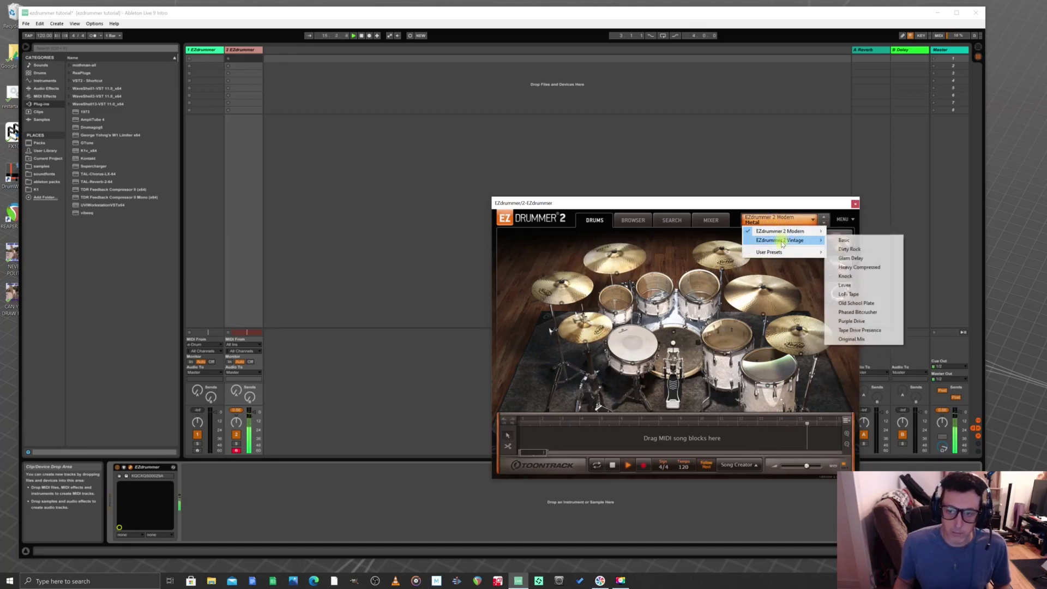
{"action": "left_click", "coordinate": [851, 257]}
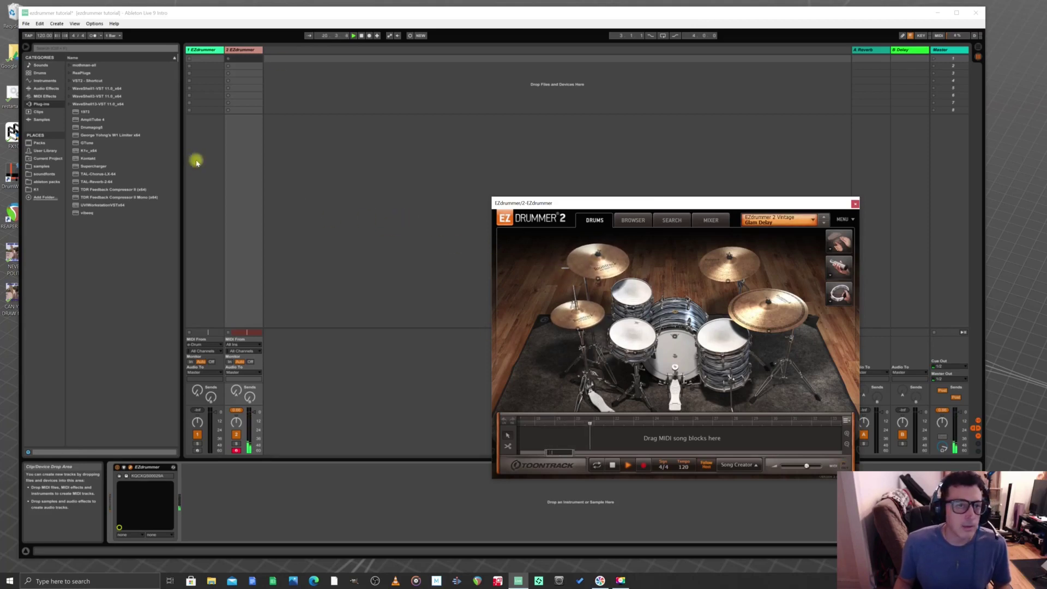
- Restart playback and audition the Heavy Compressed preset of the EZdrummer 2 Vintage kit
{"action": "left_click", "coordinate": [360, 35]}
{"action": "left_click", "coordinate": [353, 36]}
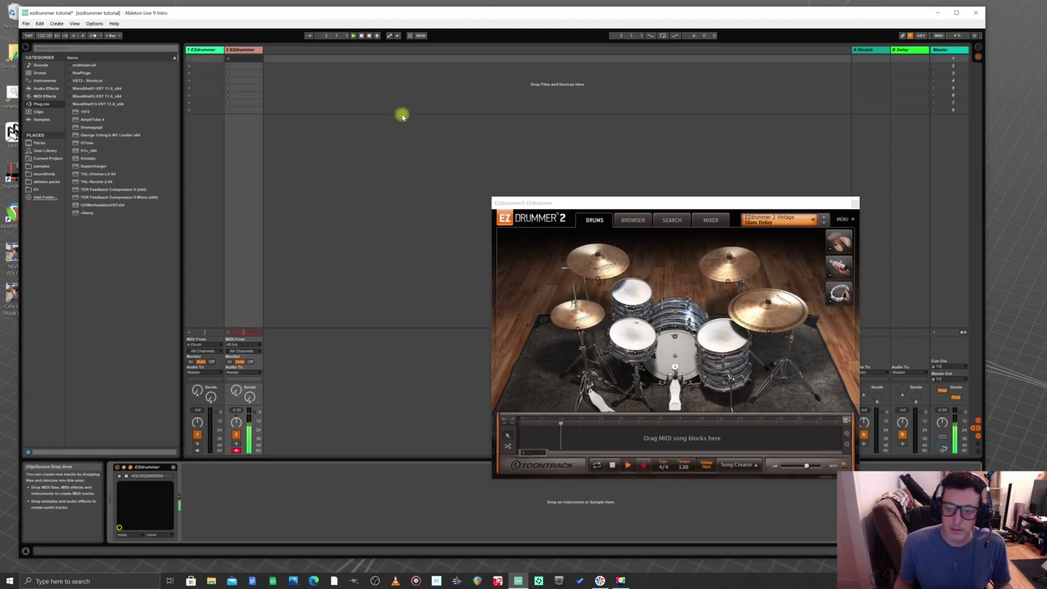
{"action": "left_click", "coordinate": [781, 219]}
{"action": "left_click", "coordinate": [781, 218]}
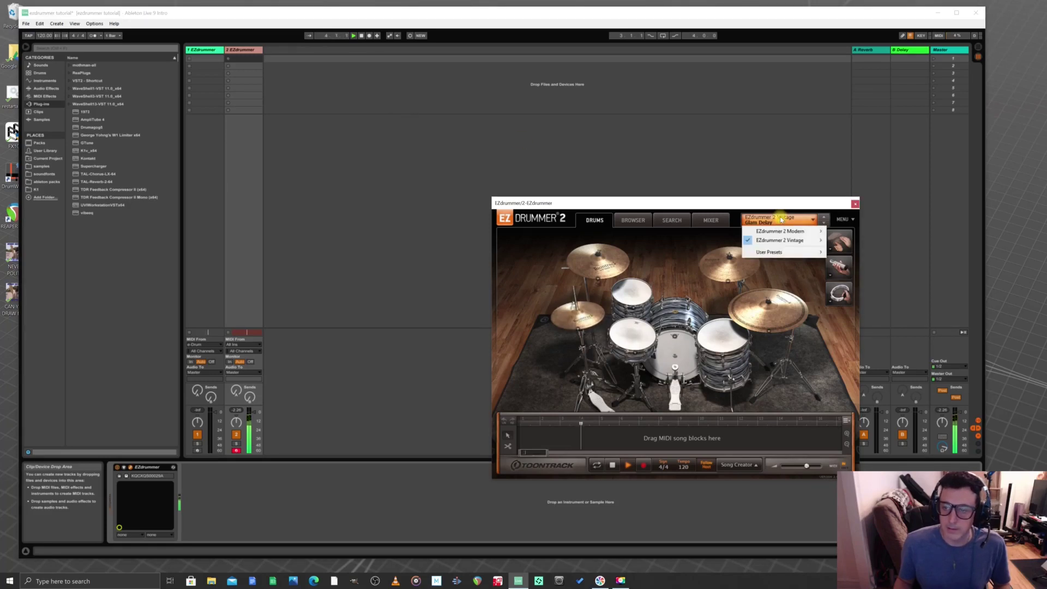
{"action": "mouse_move", "coordinate": [790, 239]}
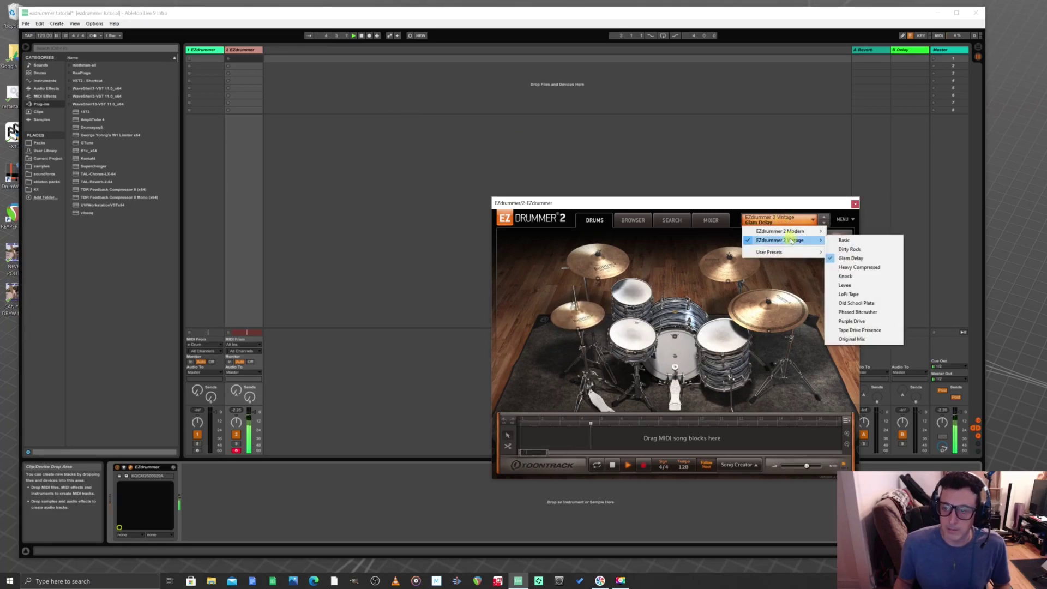
{"action": "left_click", "coordinate": [850, 266]}
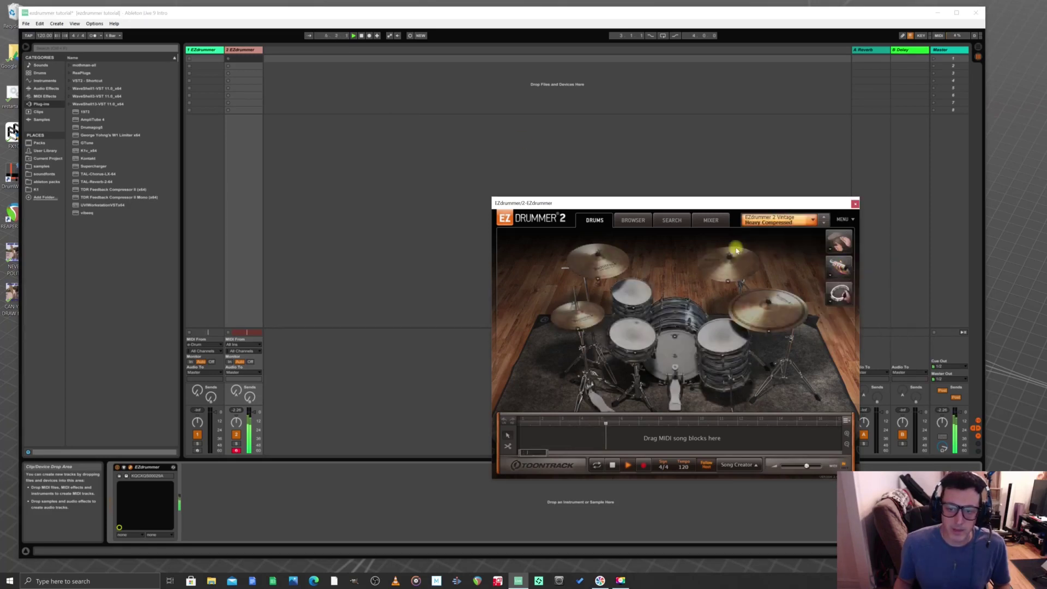
- Load the Knock preset of the EZdrummer 2 Vintage kit while the drum part plays
{"action": "left_click", "coordinate": [765, 223]}
{"action": "mouse_move", "coordinate": [774, 243]}
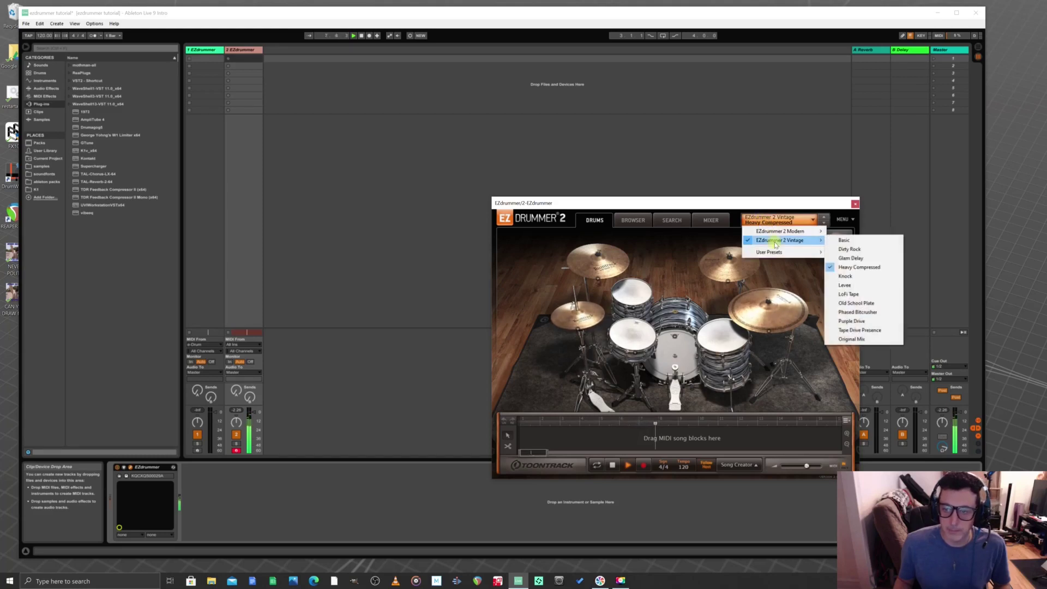
{"action": "left_click", "coordinate": [848, 277]}
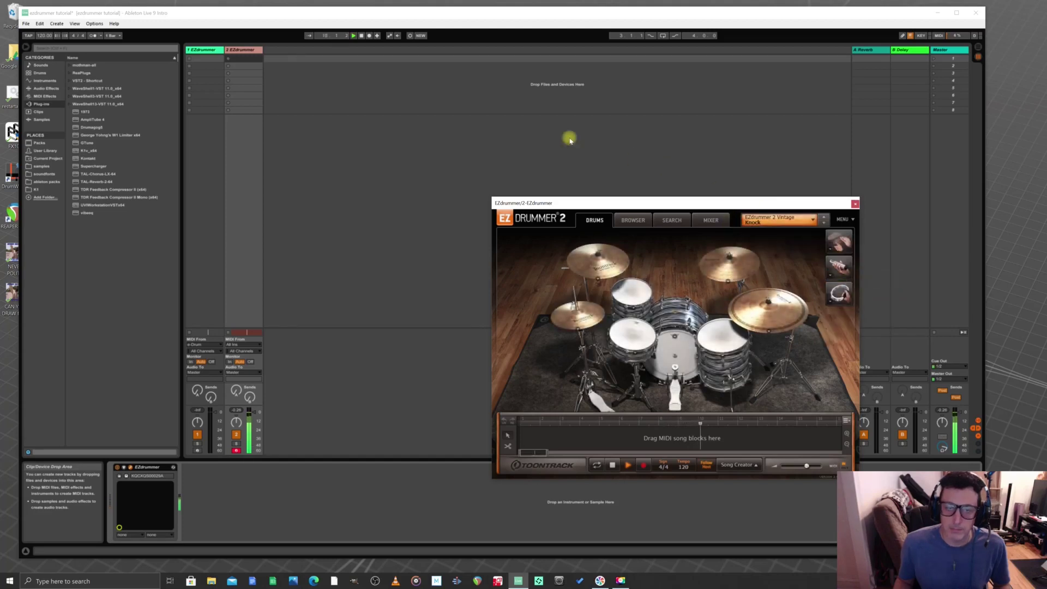
- Stop playback and undo loading EZdrummer on the second track
{"action": "left_click", "coordinate": [362, 37]}
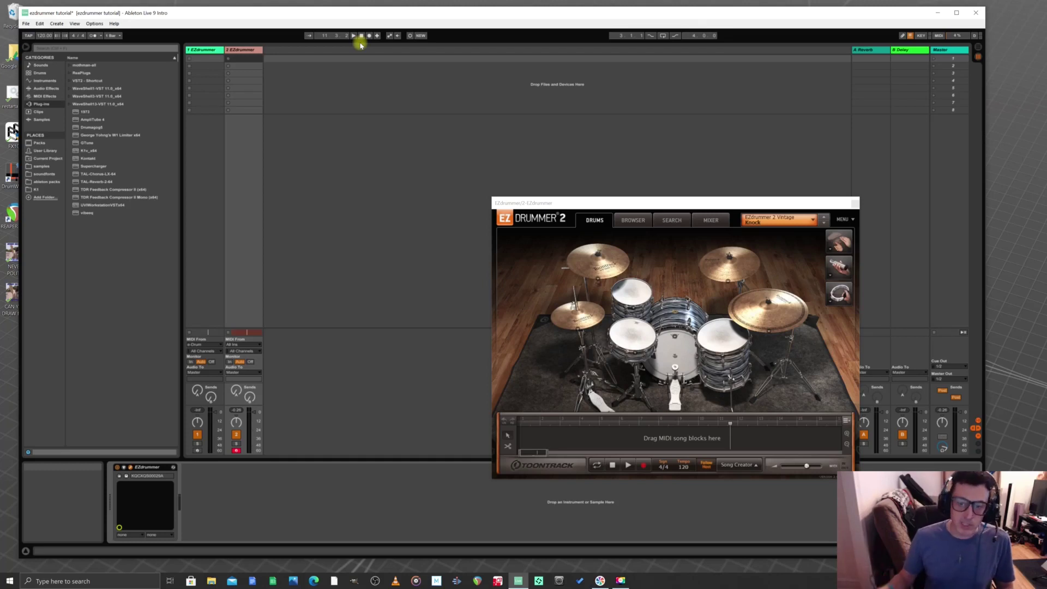
{"action": "left_click", "coordinate": [660, 200]}
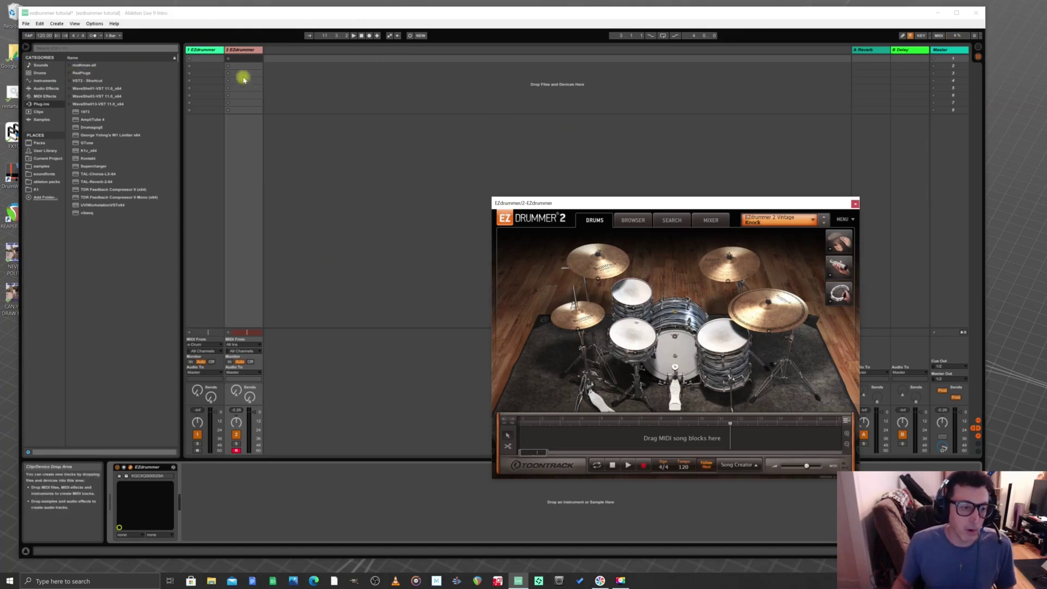
{"action": "key", "text": "ctrl+z"}
- Search the drum kits for 707 and load Kit-Core 707 onto the second MIDI track
{"action": "left_click", "coordinate": [39, 72]}
{"action": "scroll", "coordinate": [111, 182], "scroll_direction": "down", "scroll_amount": 13}
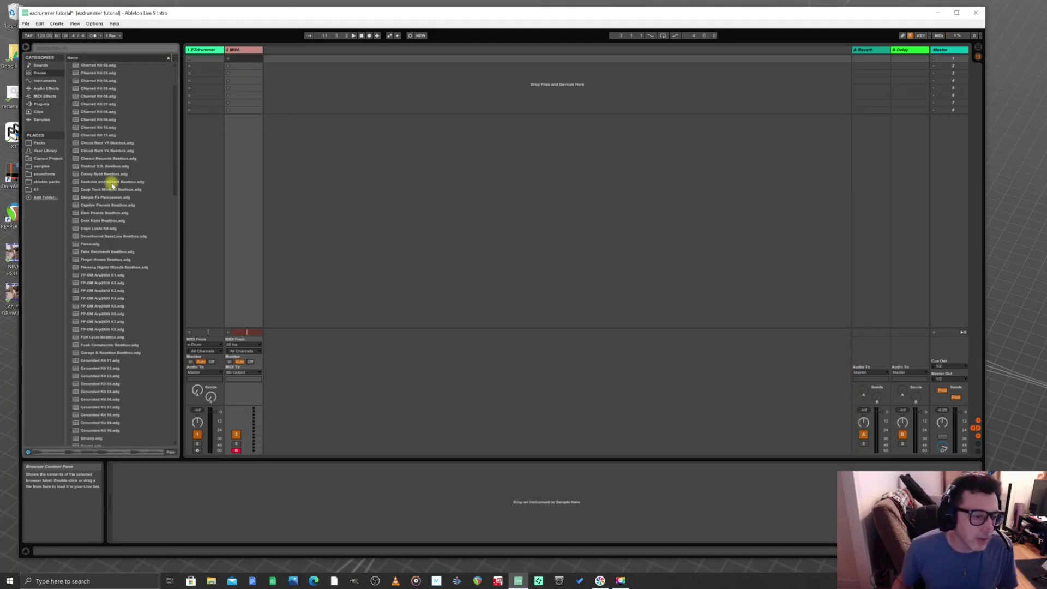
{"action": "scroll", "coordinate": [111, 186], "scroll_direction": "down", "scroll_amount": 15}
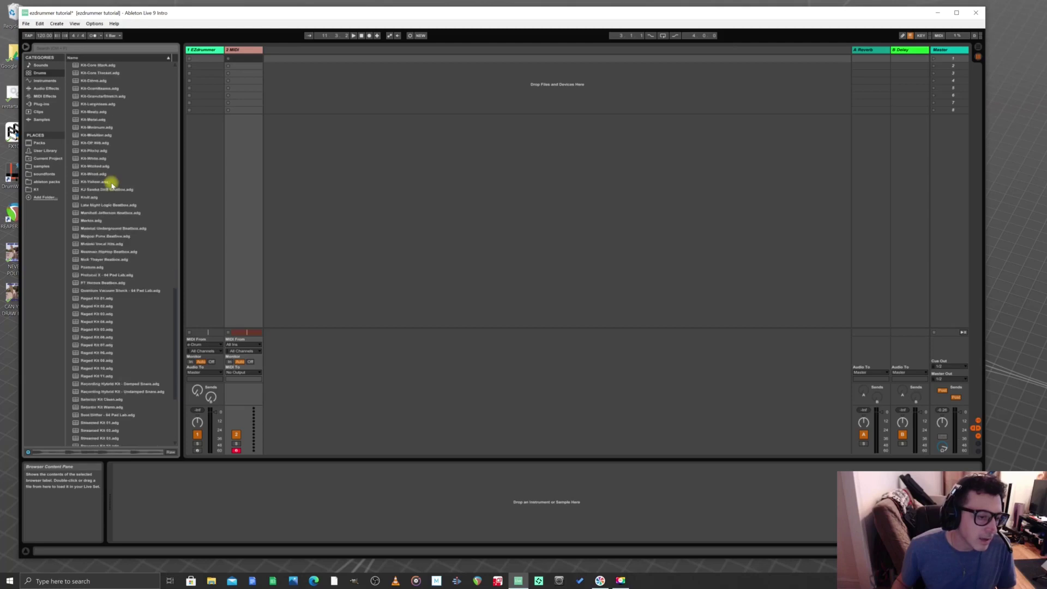
{"action": "scroll", "coordinate": [111, 185], "scroll_direction": "down", "scroll_amount": 8}
{"action": "scroll", "coordinate": [111, 186], "scroll_direction": "up", "scroll_amount": 9}
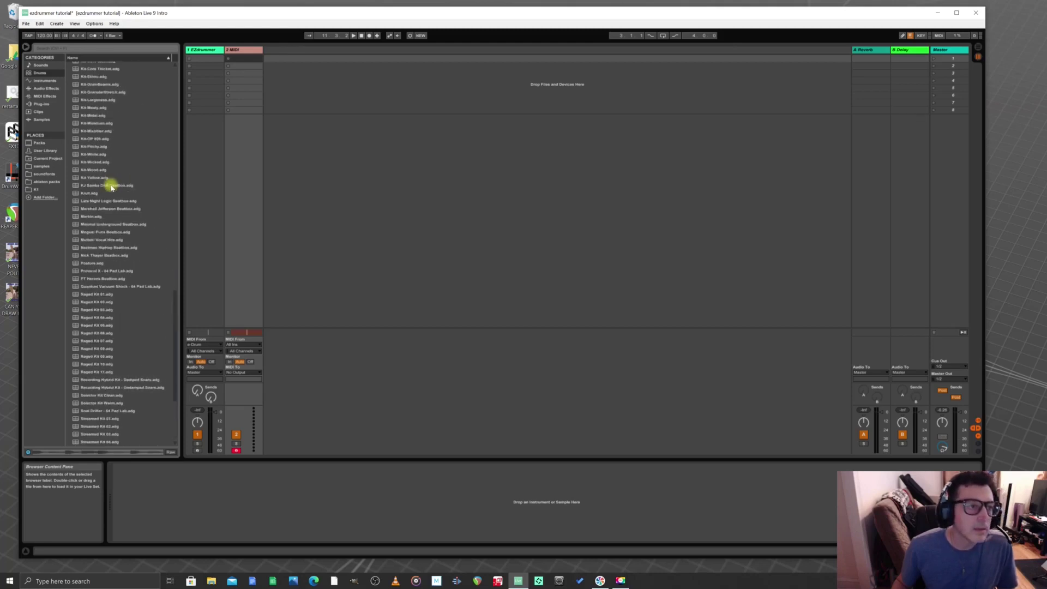
{"action": "scroll", "coordinate": [117, 234], "scroll_direction": "up", "scroll_amount": 16}
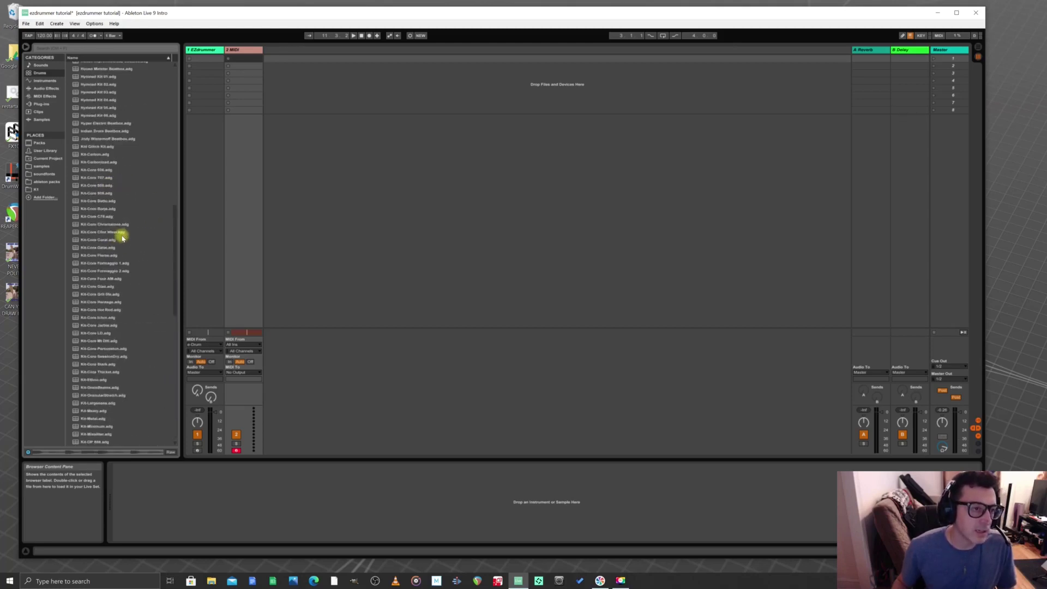
{"action": "left_click", "coordinate": [105, 48]}
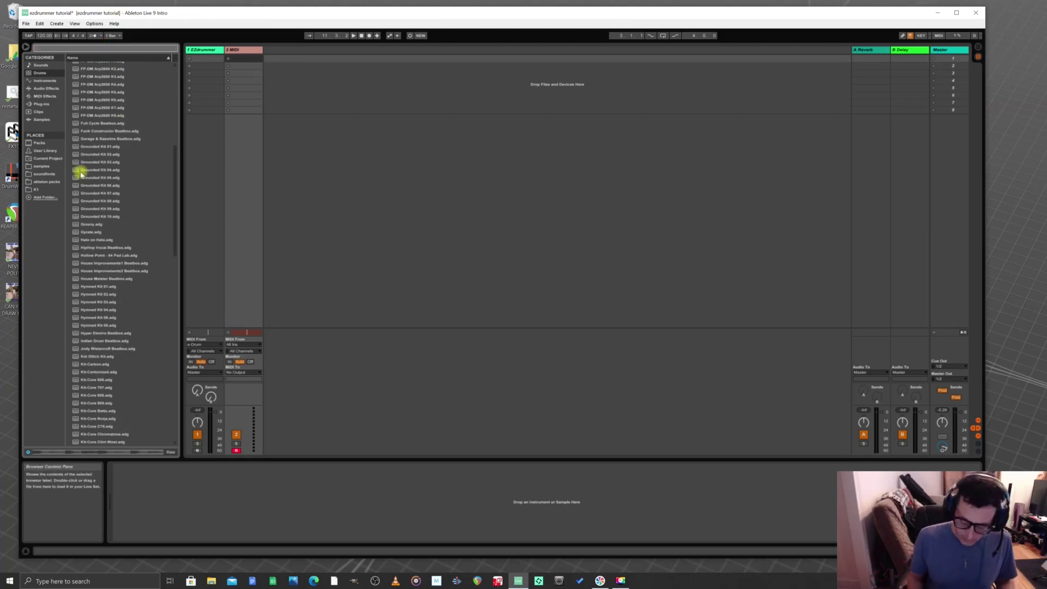
{"action": "type", "text": "707"}
{"action": "left_click_drag", "start_coordinate": [76, 72], "coordinate": [246, 52]}
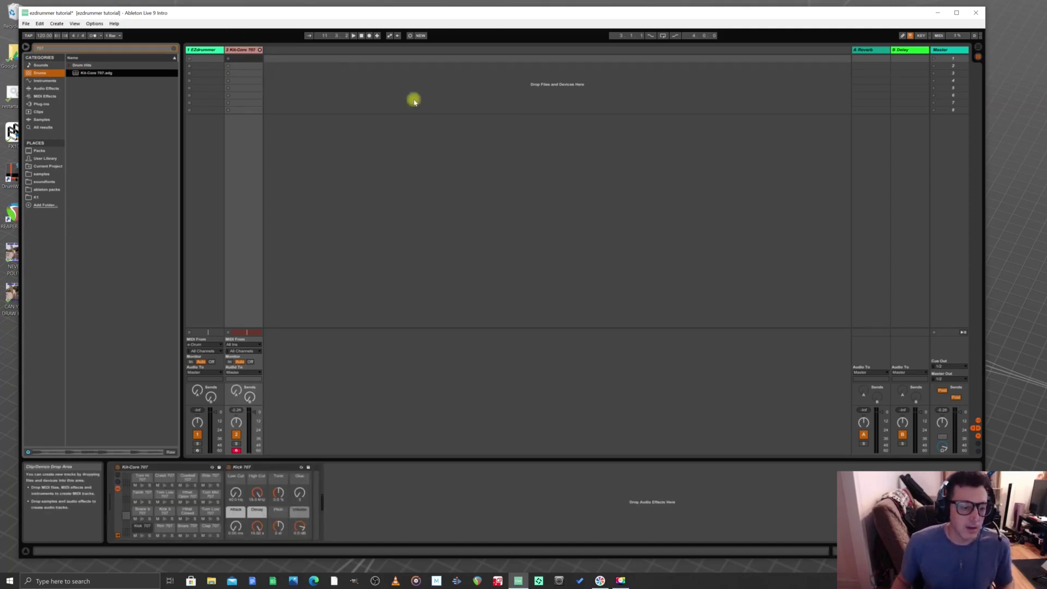
- Play the recorded drum part from the start through Kit-Core 707, view its clip in the arrangement, and stop playback
{"action": "left_click", "coordinate": [362, 37]}
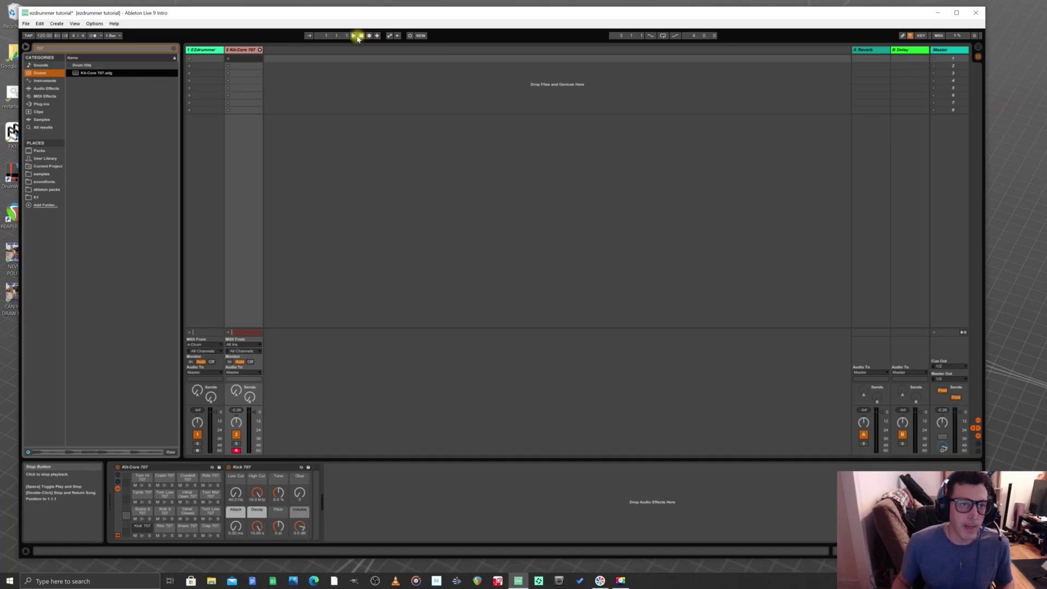
{"action": "left_click", "coordinate": [354, 36]}
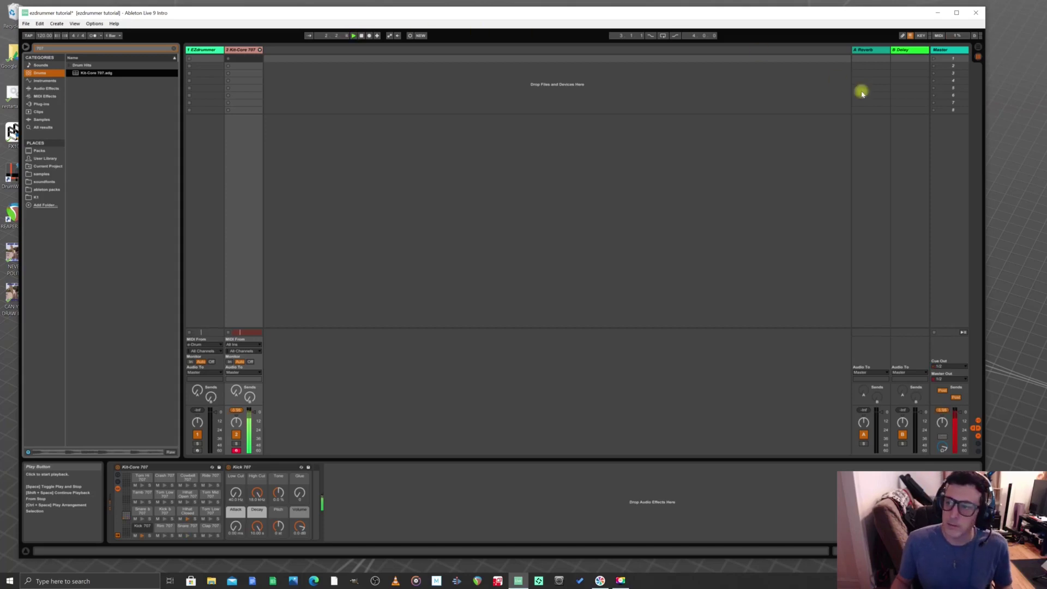
{"action": "left_click", "coordinate": [979, 51]}
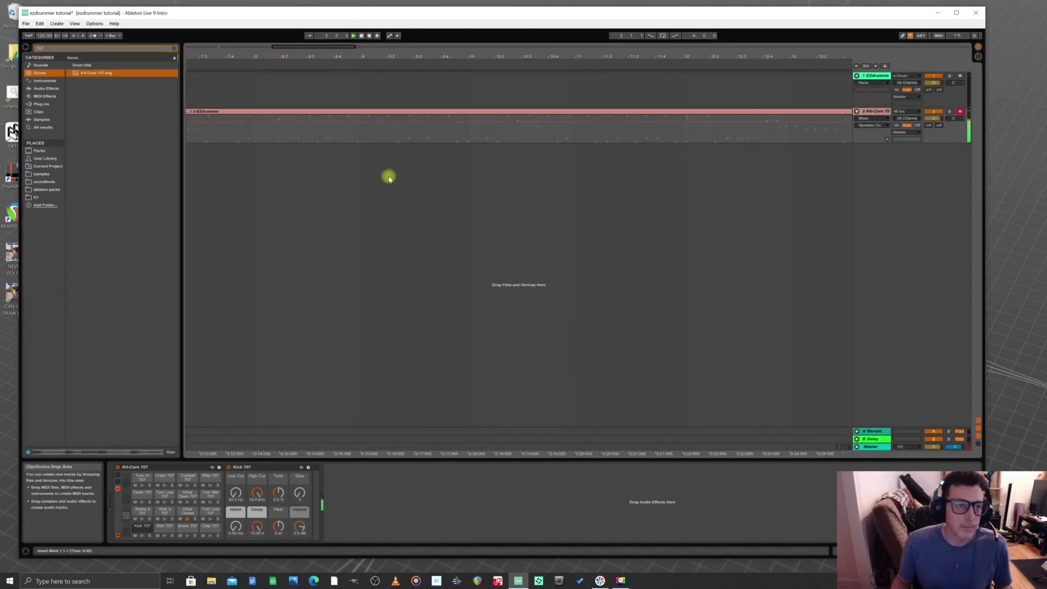
{"action": "left_click", "coordinate": [978, 48]}
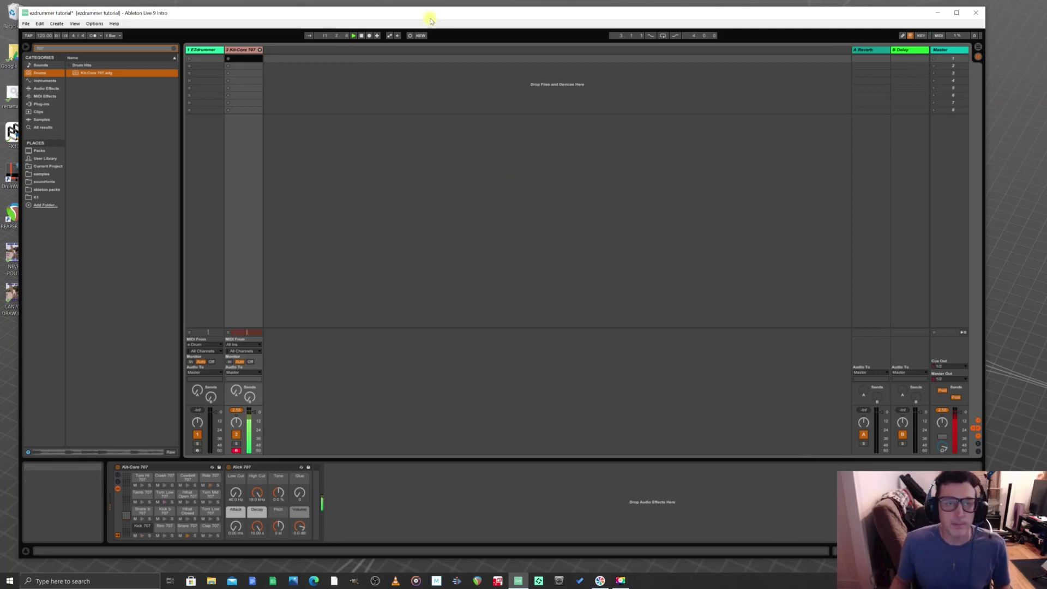
{"action": "left_click", "coordinate": [361, 38]}
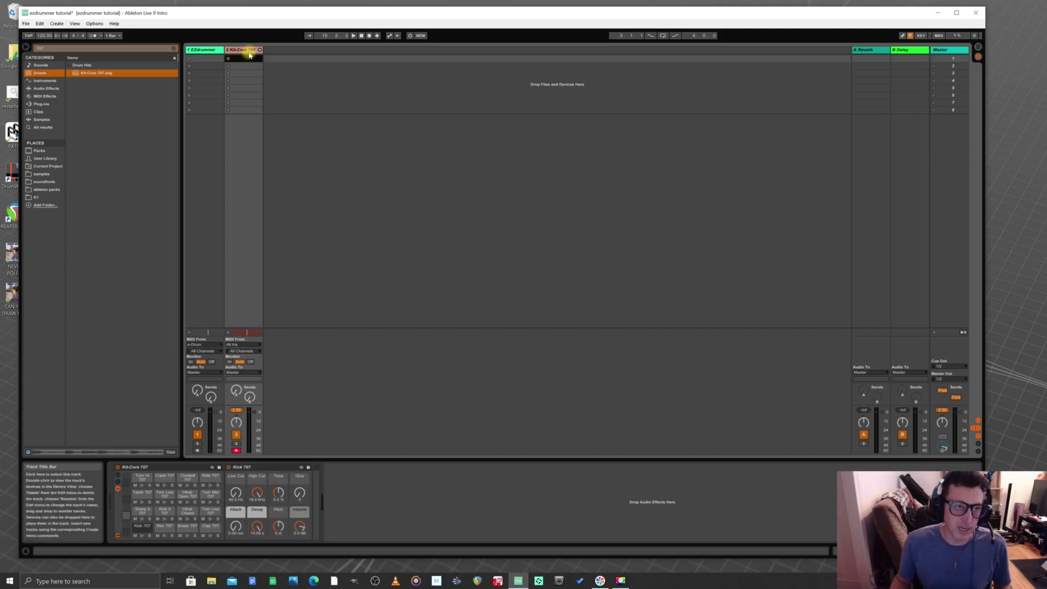
- Open the name of the Kit-Core 707 track for editing
{"action": "key", "text": "ctrl+r"}
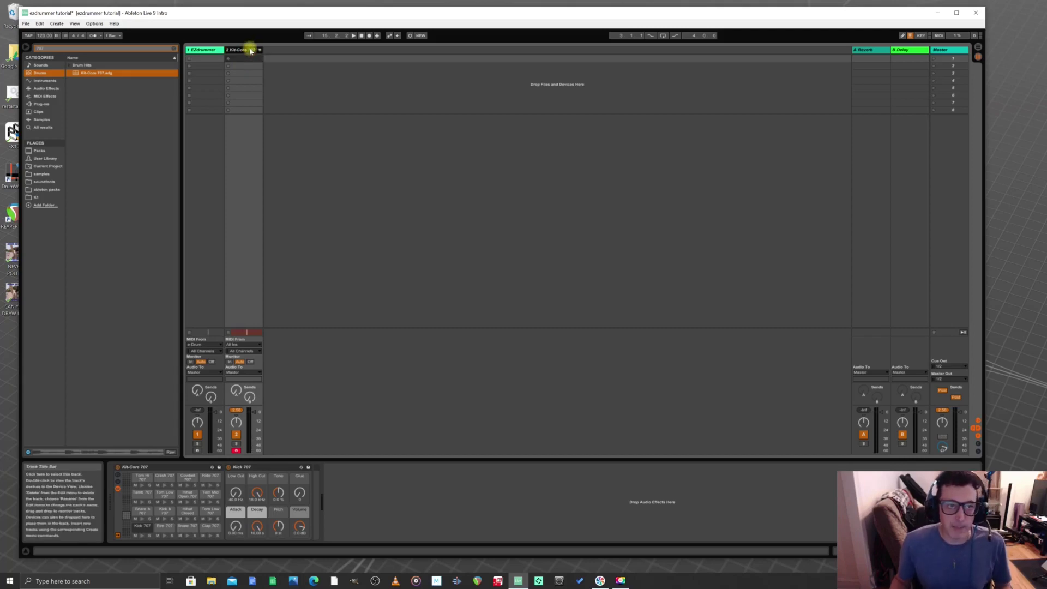